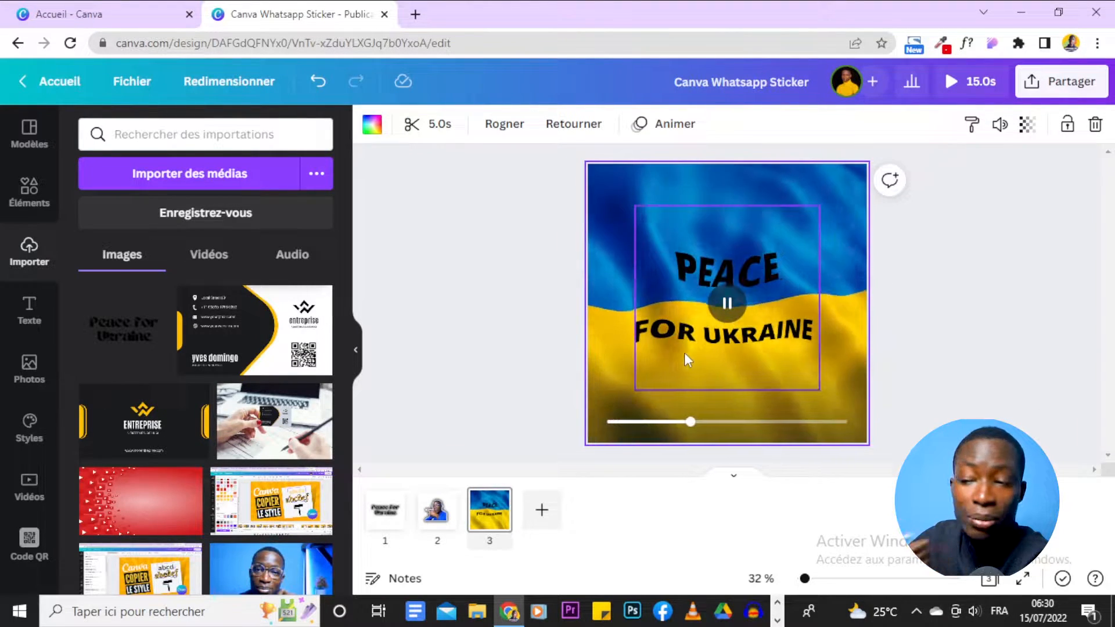
# Step: Deselect the waving flag video behind the PEACE FOR UKRAINE text on page 3
pyautogui.click(998, 293)
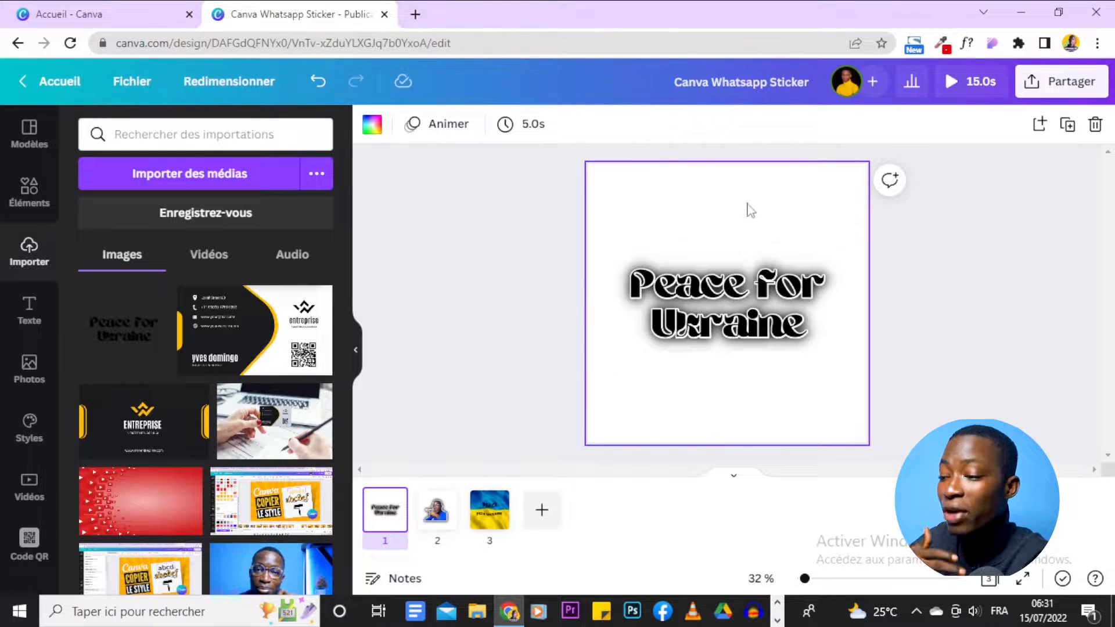
# Step: Review the sticker photo on page 2 and the flag video on page 3, then return to page 1
pyautogui.click(435, 514)
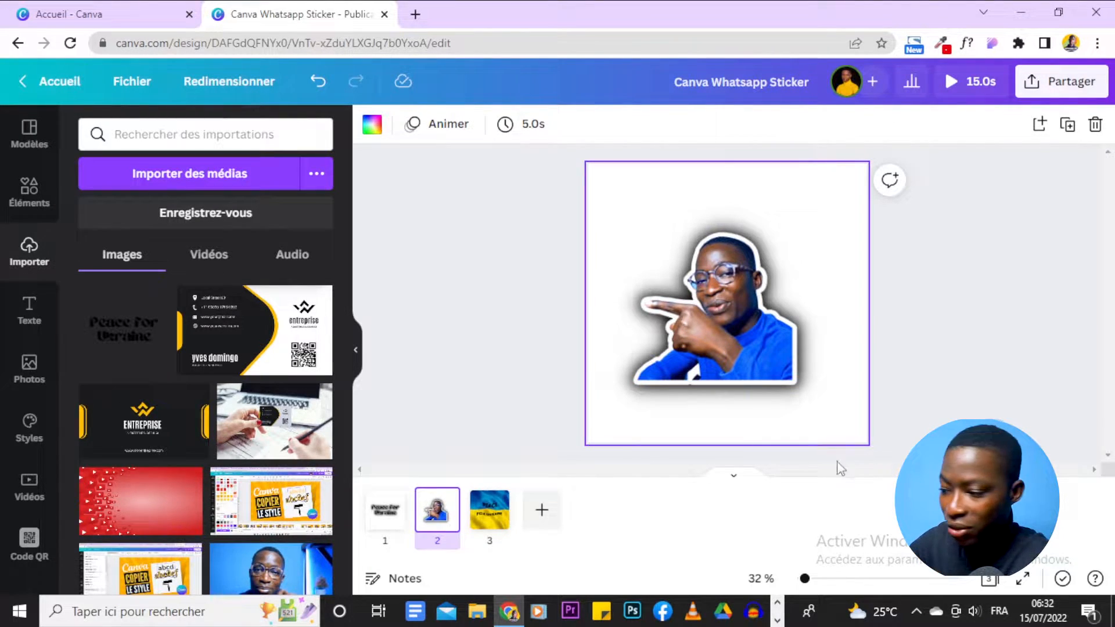
pyautogui.click(491, 522)
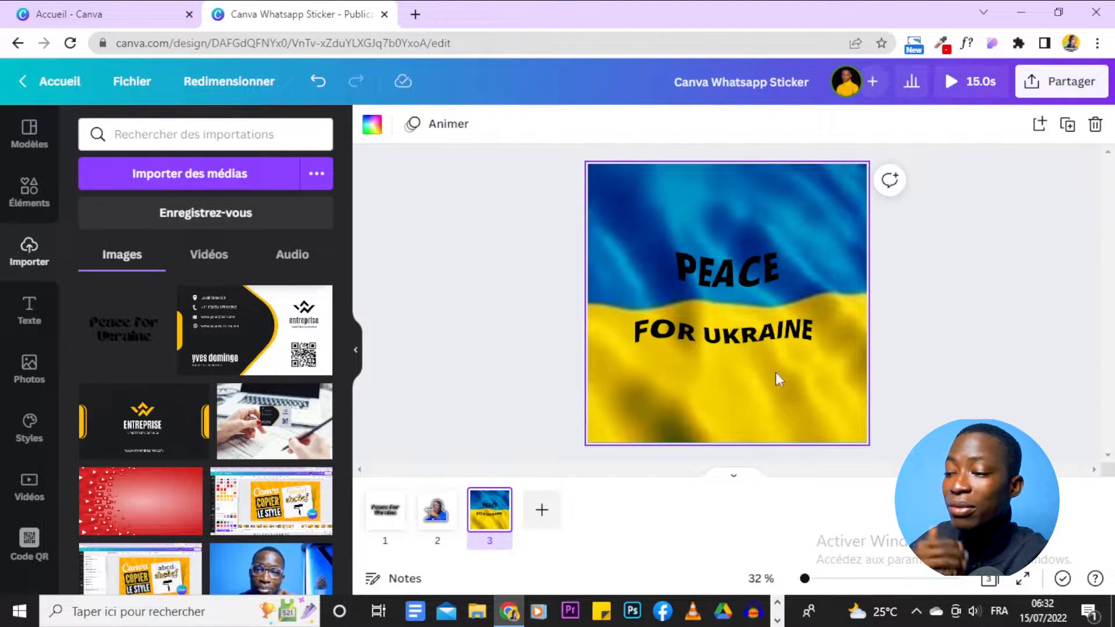
pyautogui.click(827, 194)
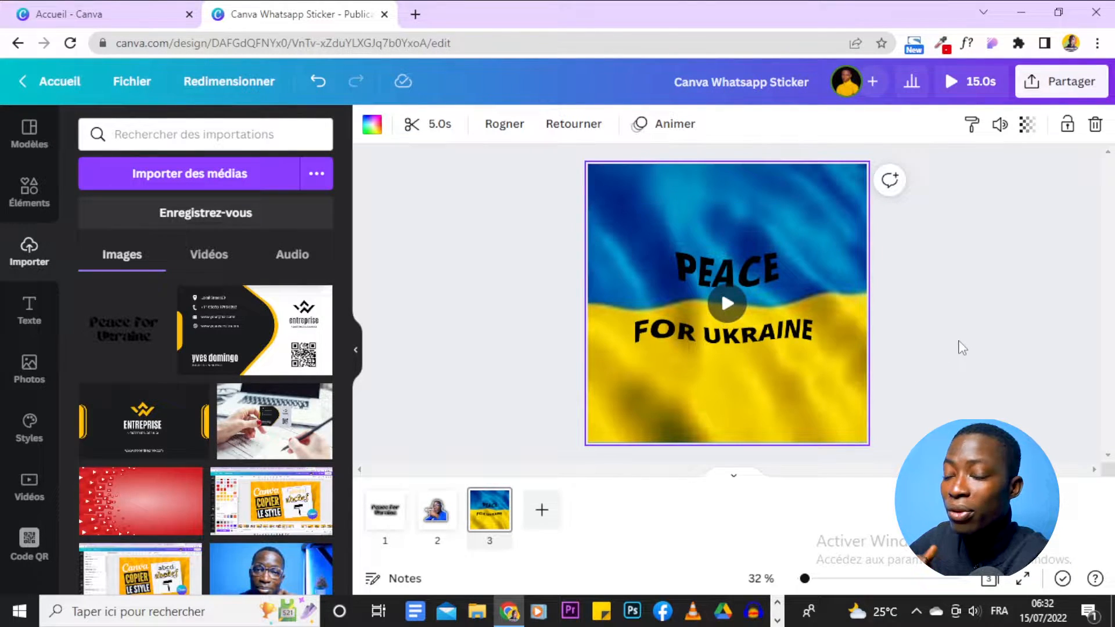
pyautogui.click(959, 343)
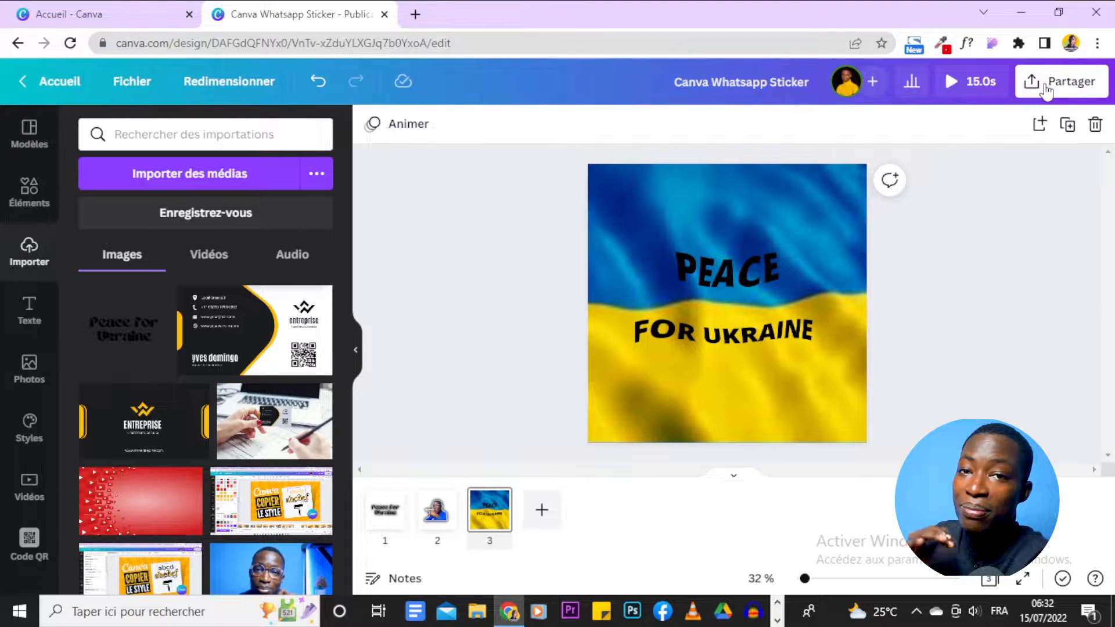
pyautogui.click(385, 509)
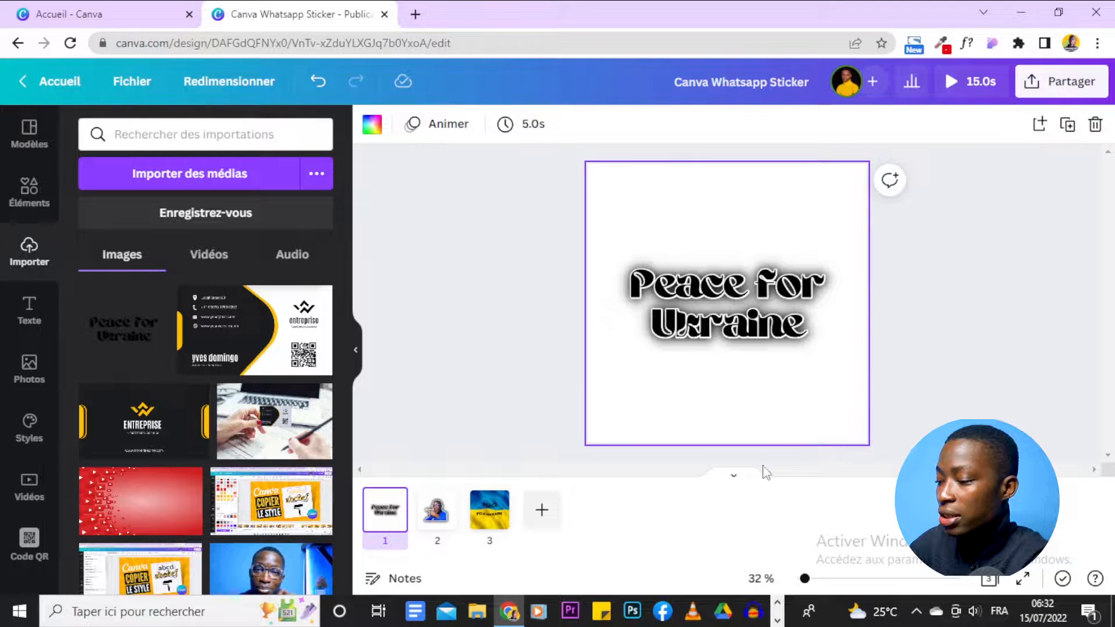
# Step: Add a blank fourth page to the sticker design and look over the Canva home page
pyautogui.click(541, 509)
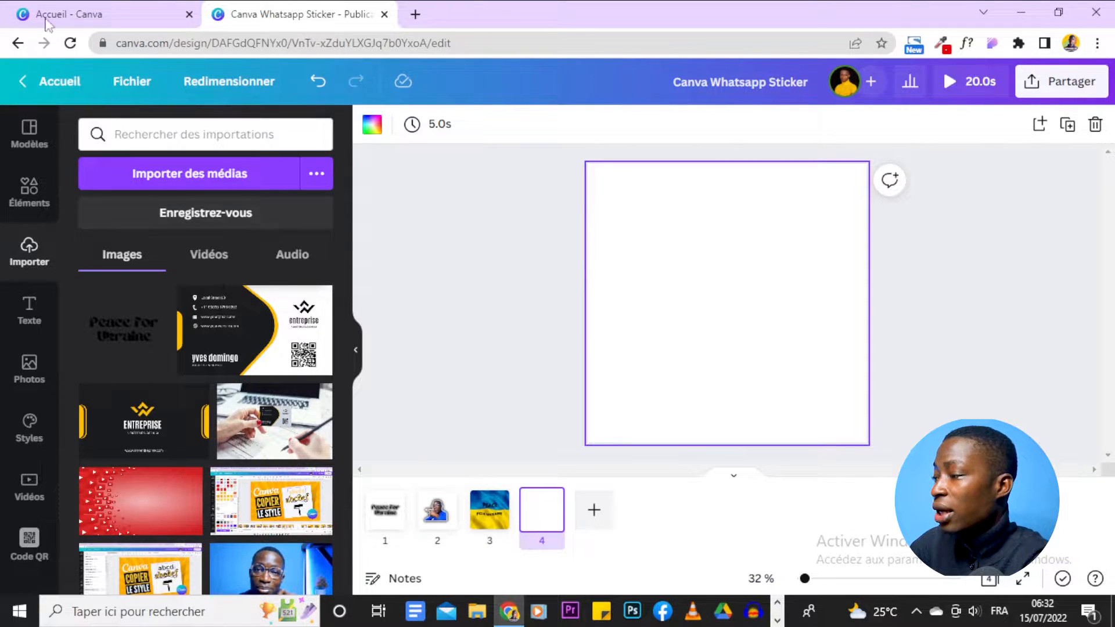
pyautogui.click(64, 14)
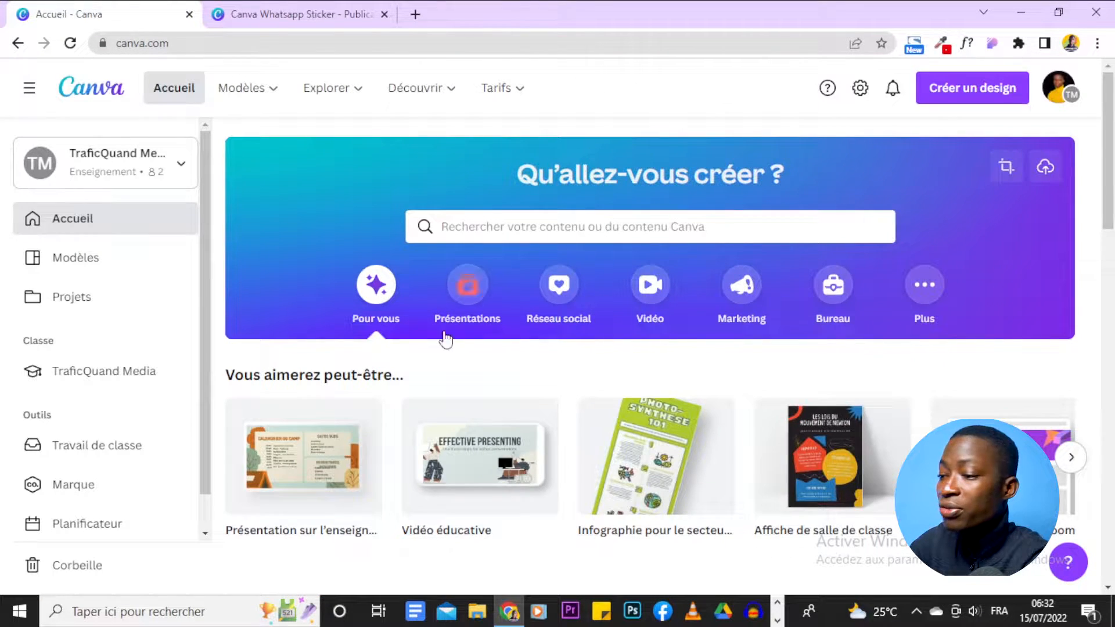
pyautogui.scroll(-5, 450, 301)
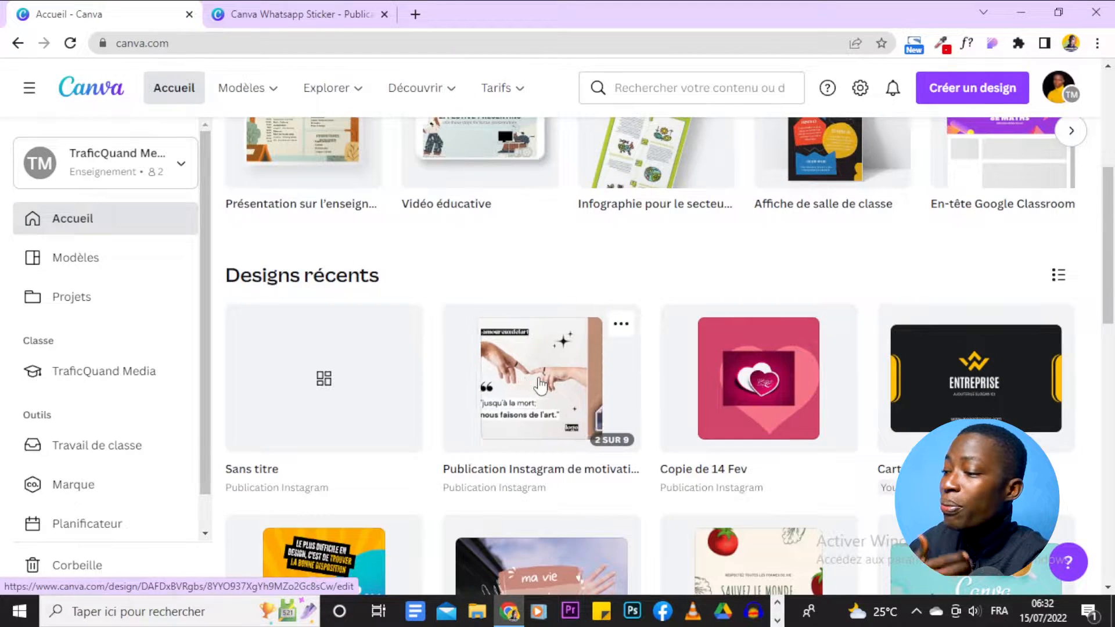
pyautogui.scroll(4, 539, 384)
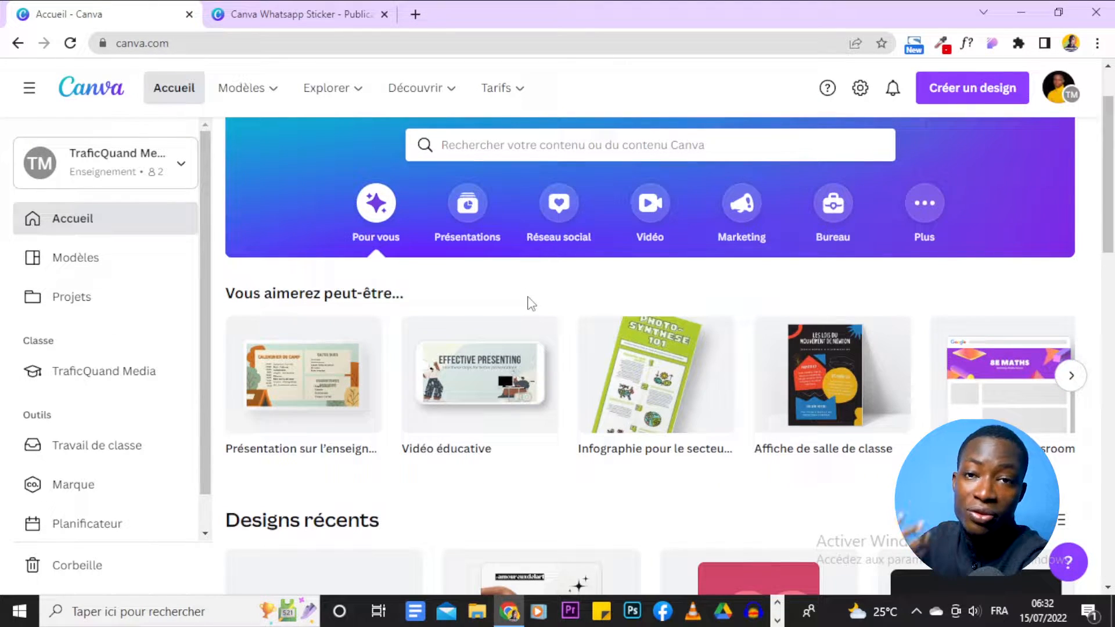
# Step: Check the design's 1080 × 1080 size in the file menu, then go back to the home page
pyautogui.click(267, 2)
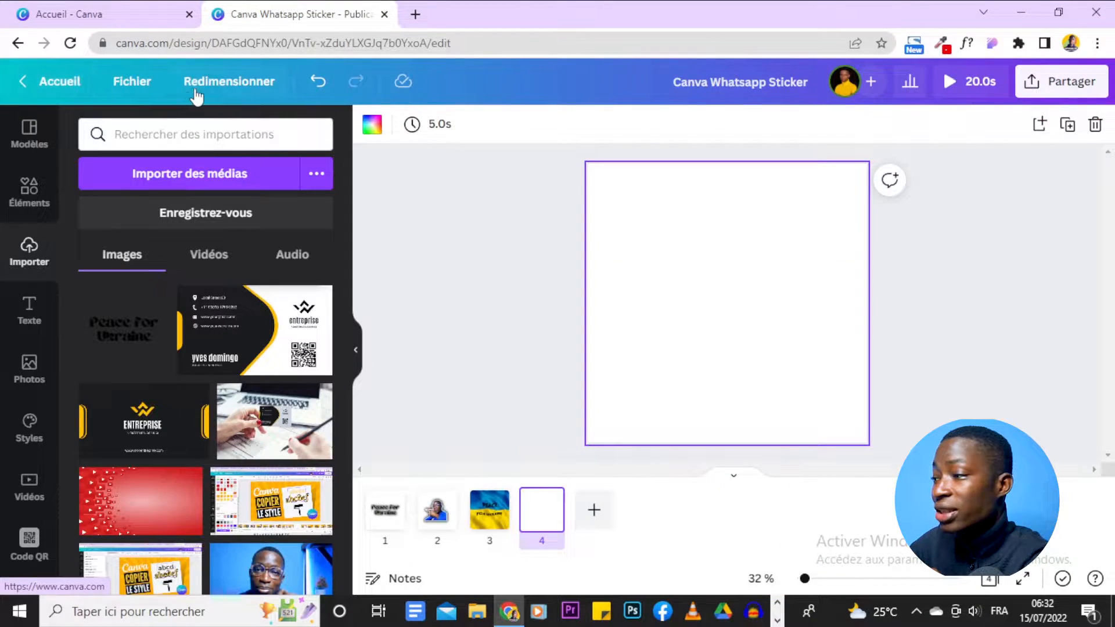
pyautogui.click(129, 93)
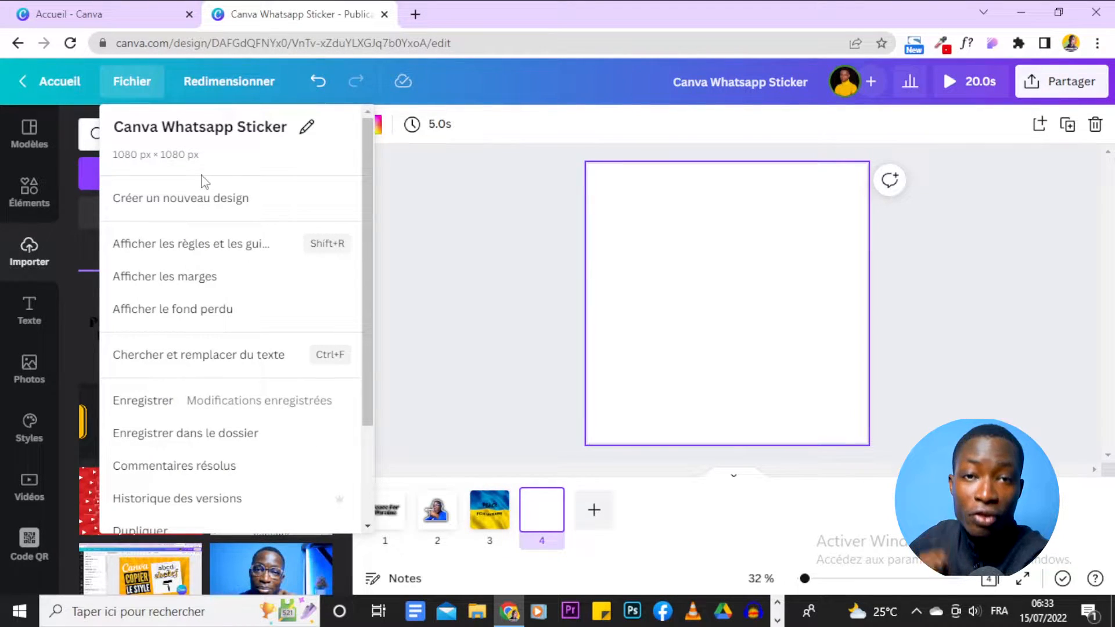
pyautogui.click(108, 9)
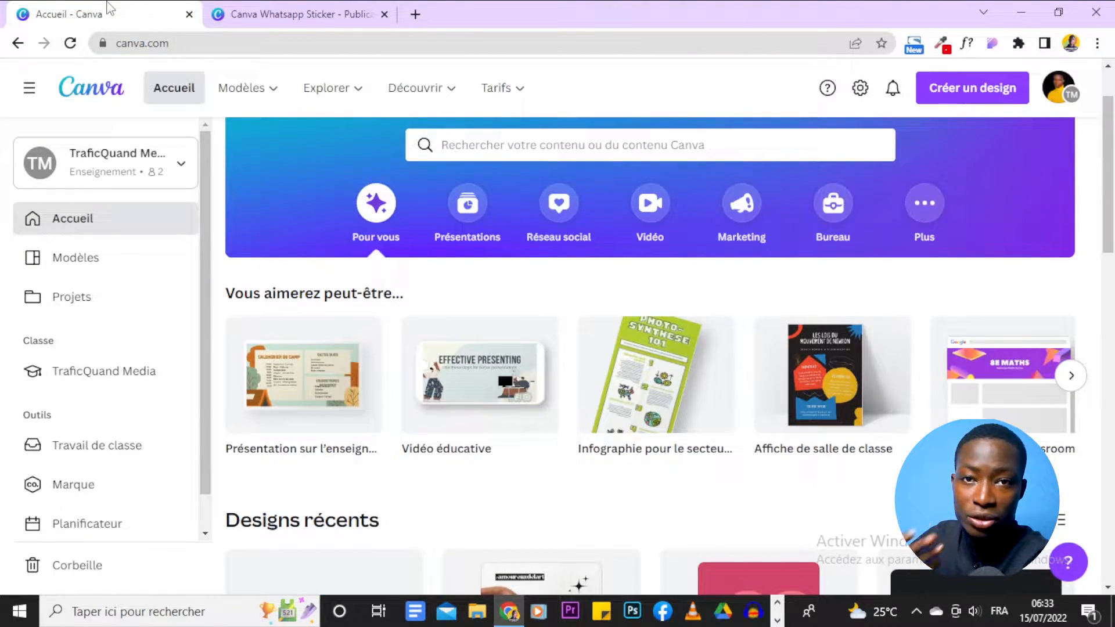
pyautogui.scroll(2, 1044, 218)
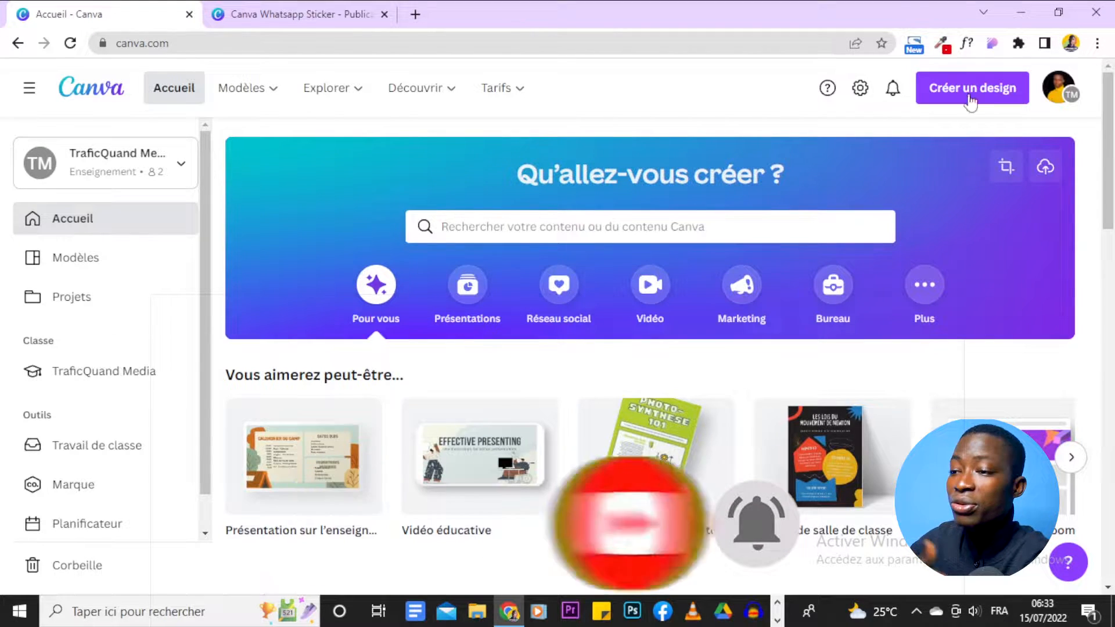
# Step: Look at the custom design size option with pixels as the unit, then close it
pyautogui.click(940, 92)
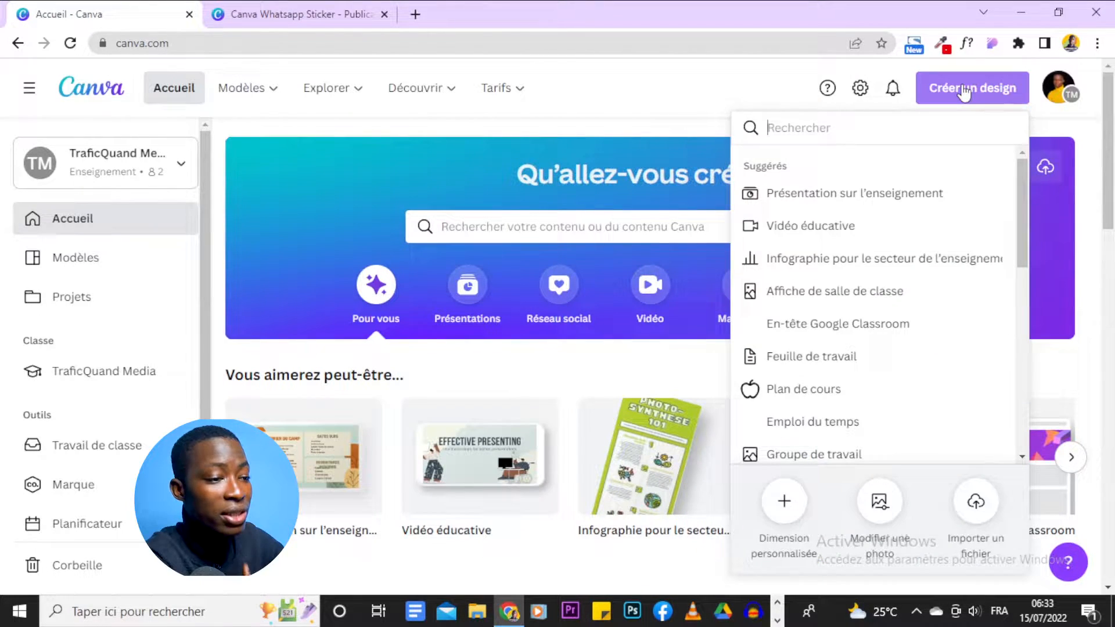
pyautogui.click(785, 516)
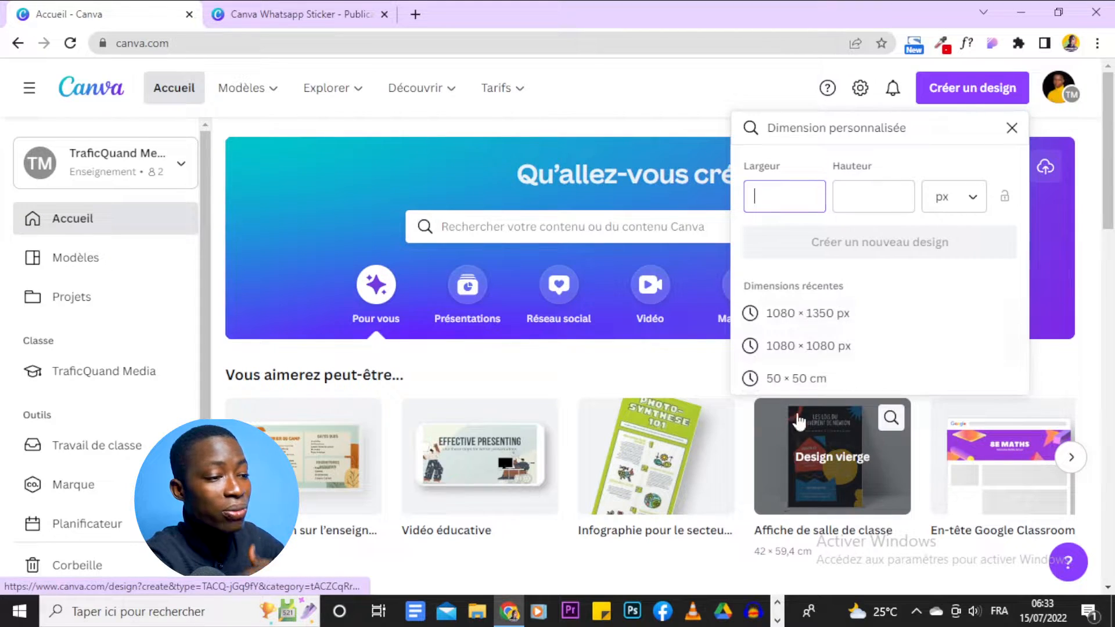
pyautogui.click(943, 200)
pyautogui.click(785, 196)
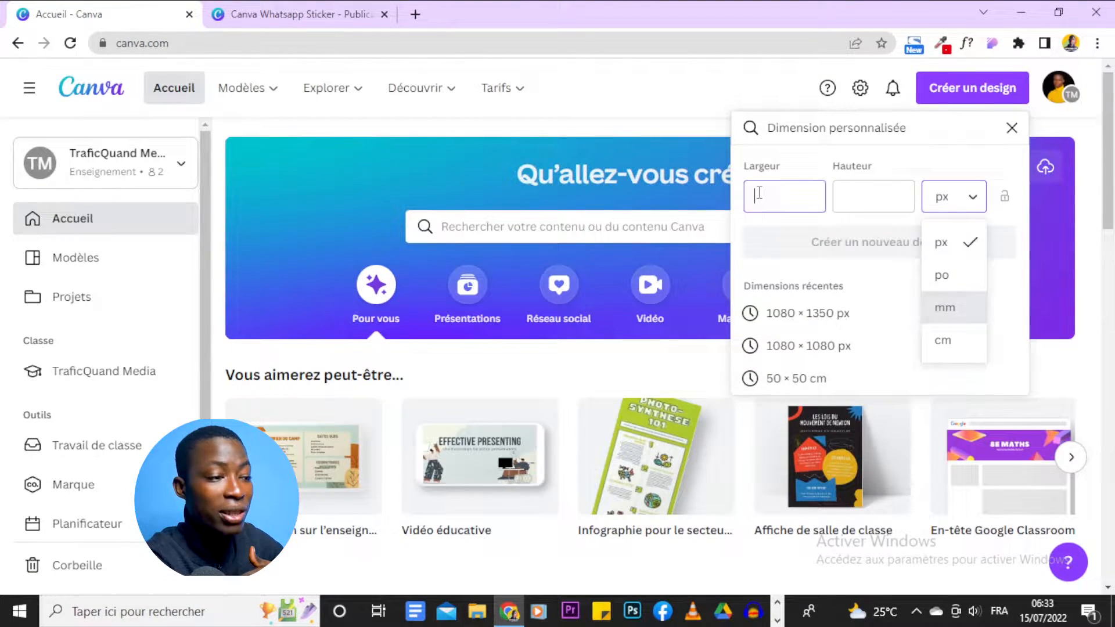
pyautogui.click(1010, 129)
pyautogui.click(1054, 274)
pyautogui.scroll(-6, 1052, 274)
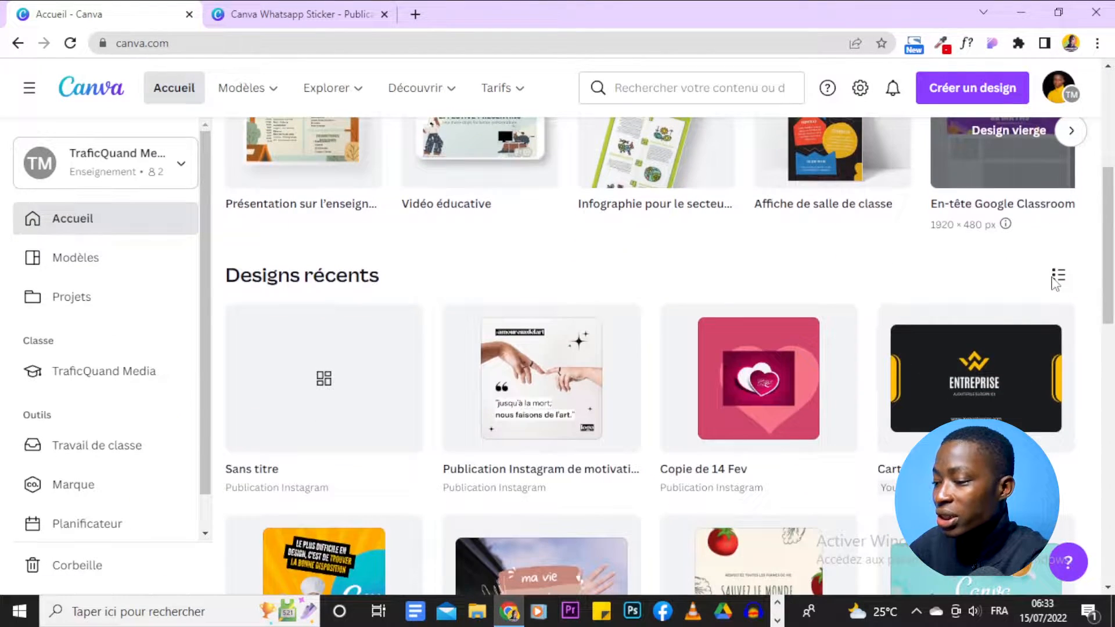
pyautogui.scroll(5, 1055, 279)
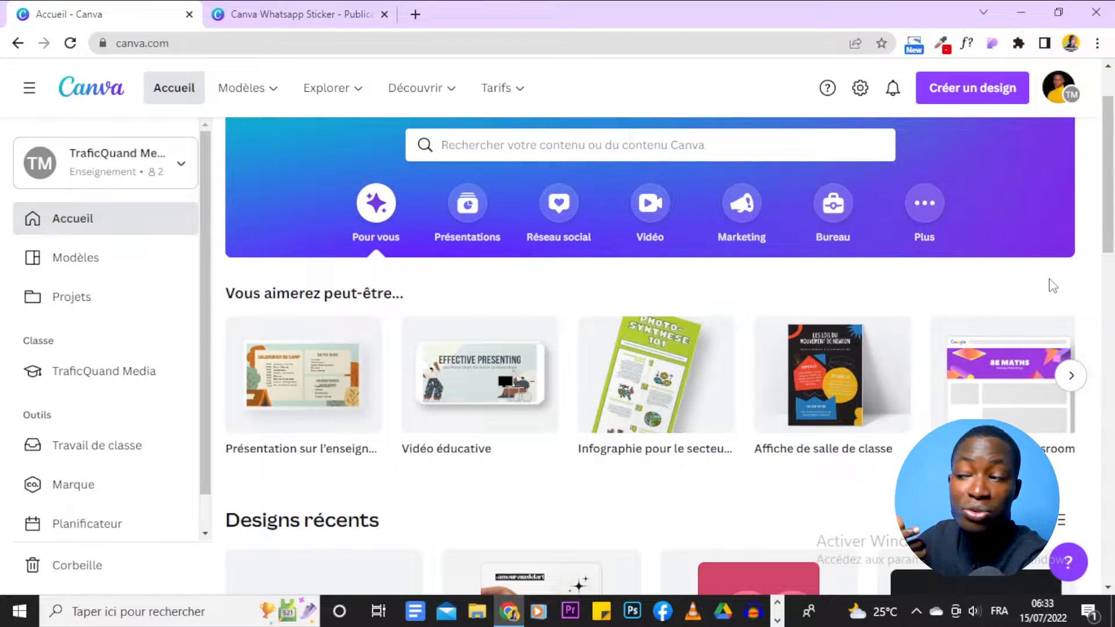
# Step: Create a blank Instagram post design from the social media formats
pyautogui.click(548, 208)
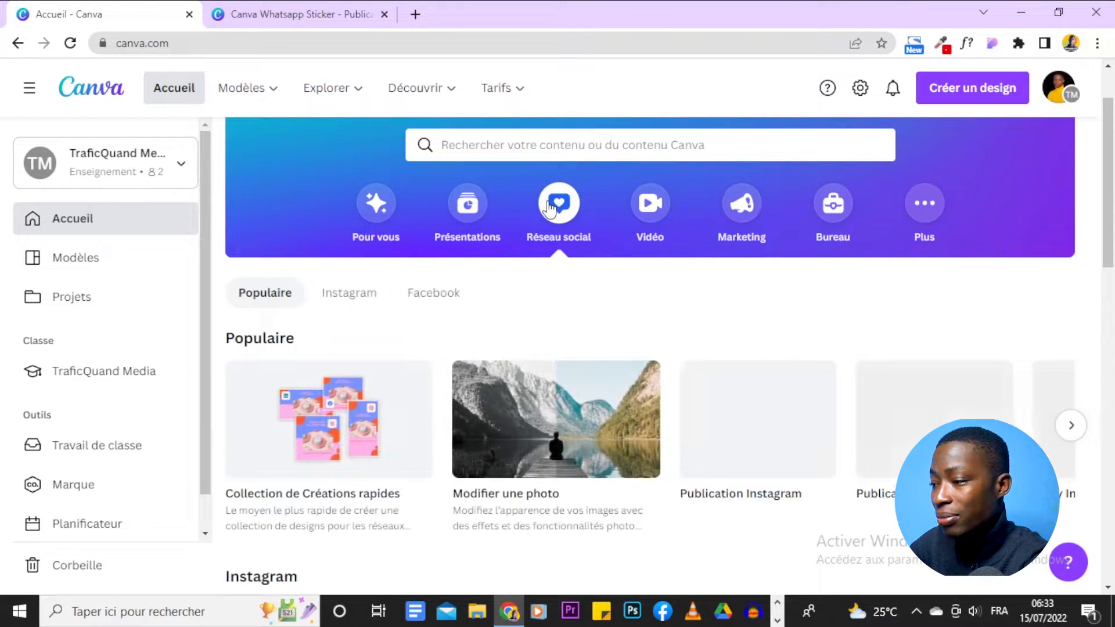
pyautogui.scroll(-3, 957, 329)
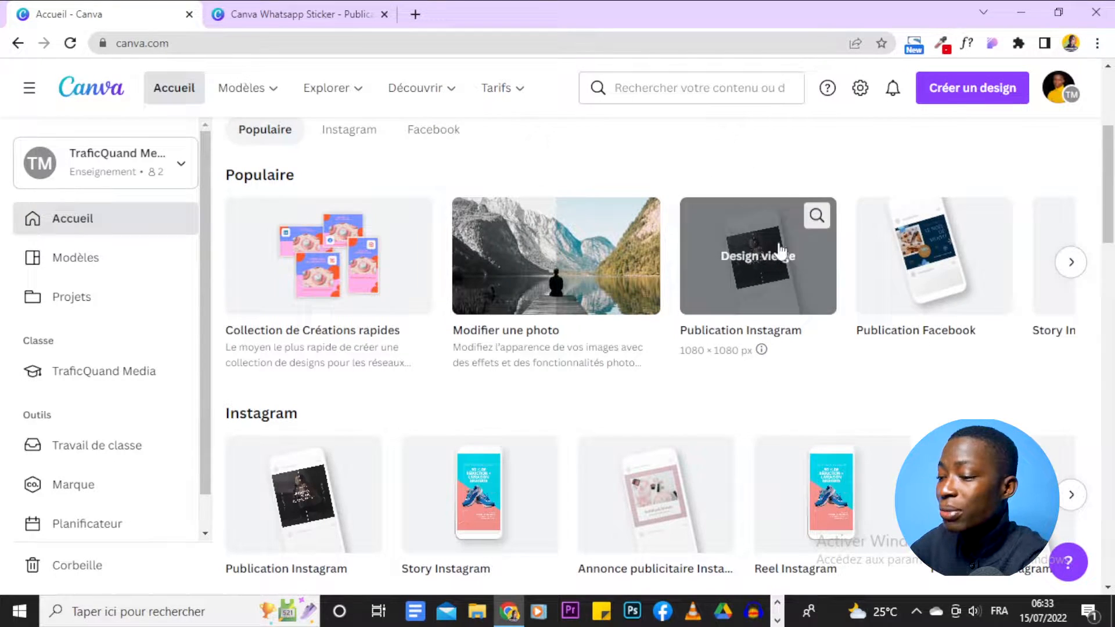
pyautogui.click(691, 290)
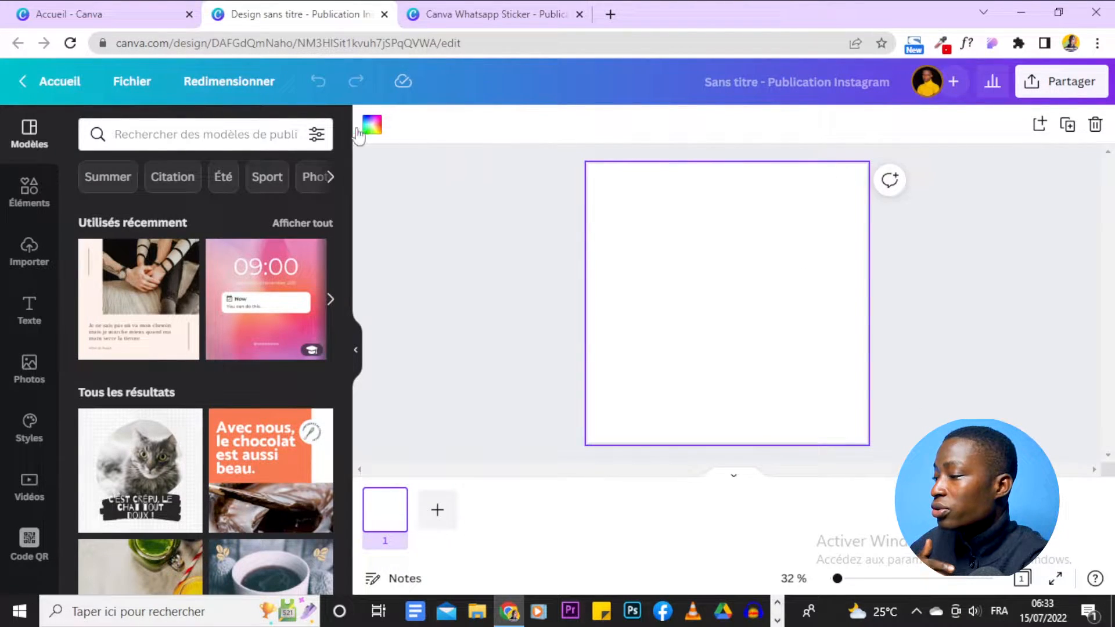
# Step: Add a title text box reading 'Peace for' and 'Urkraine' on two lines
pyautogui.click(26, 311)
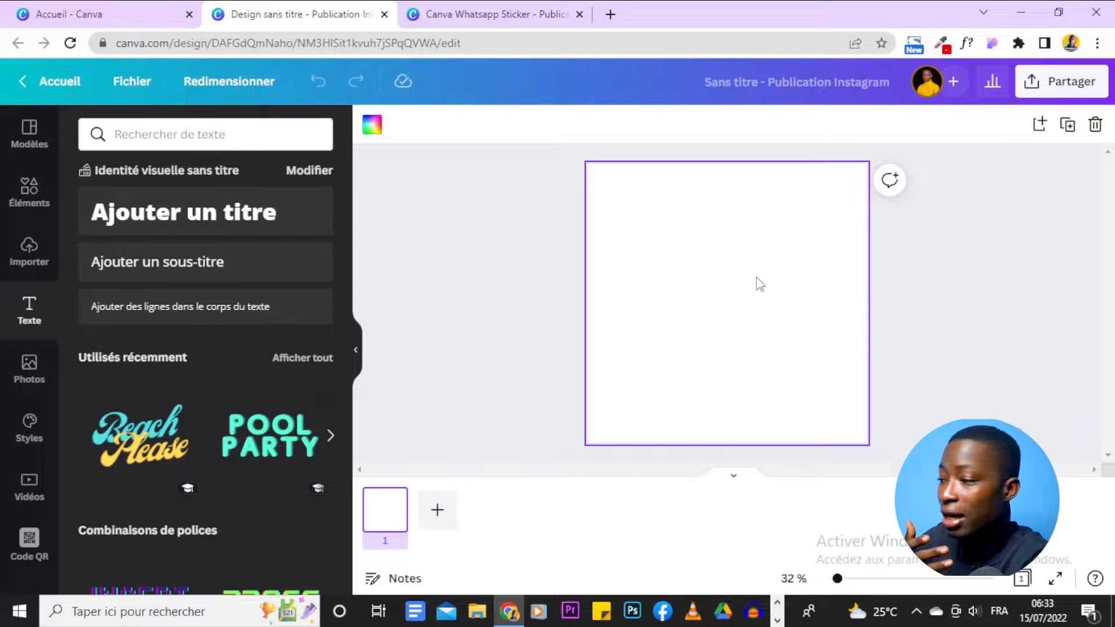
pyautogui.click(167, 208)
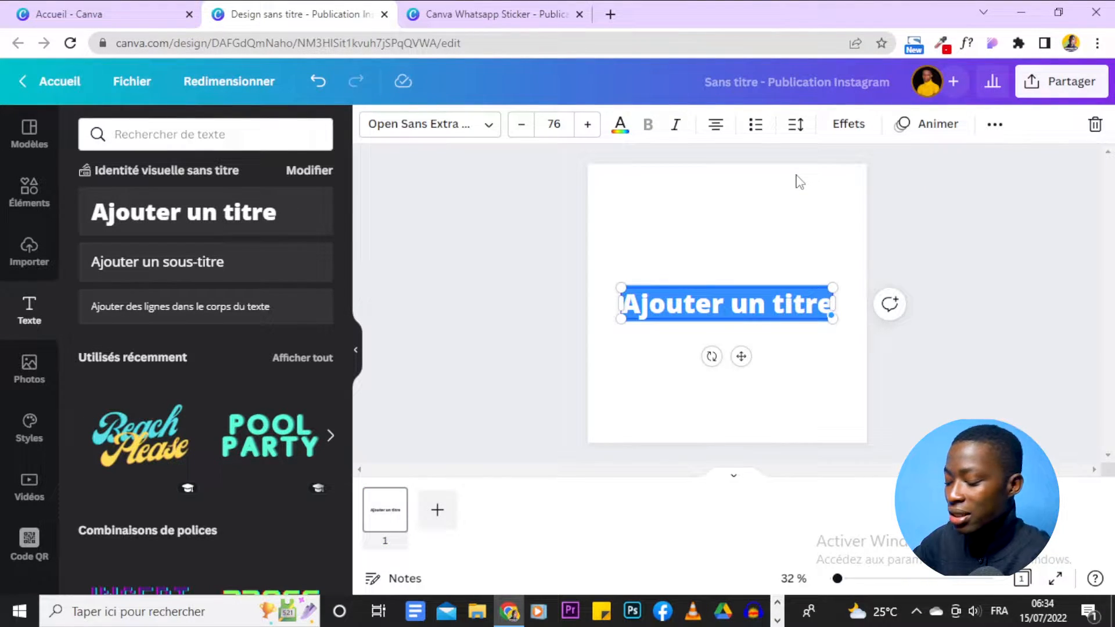
pyautogui.write('Peas')
pyautogui.press('BackSpace')
pyautogui.write('ce')
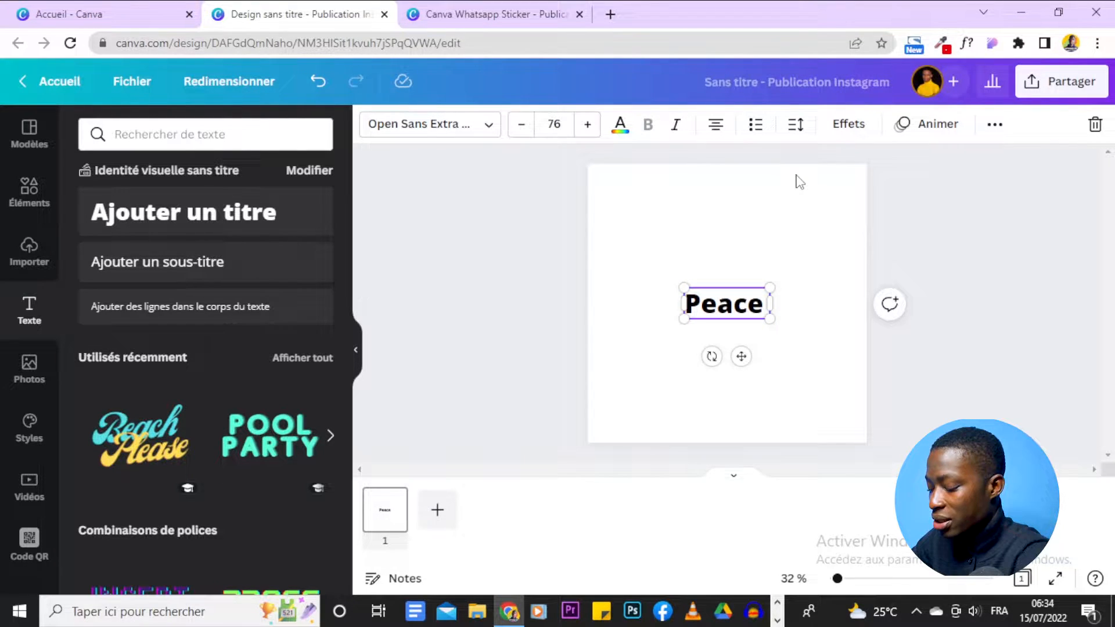
pyautogui.write(' F')
pyautogui.press('BackSpace')
pyautogui.write('for')
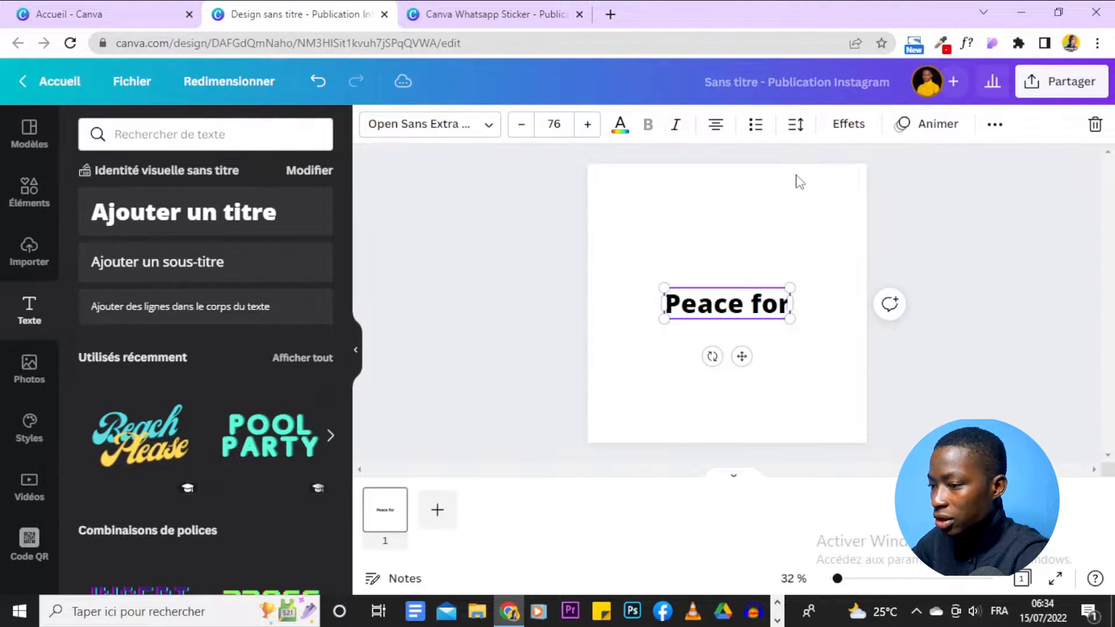
pyautogui.press('Return')
pyautogui.write('Urk')
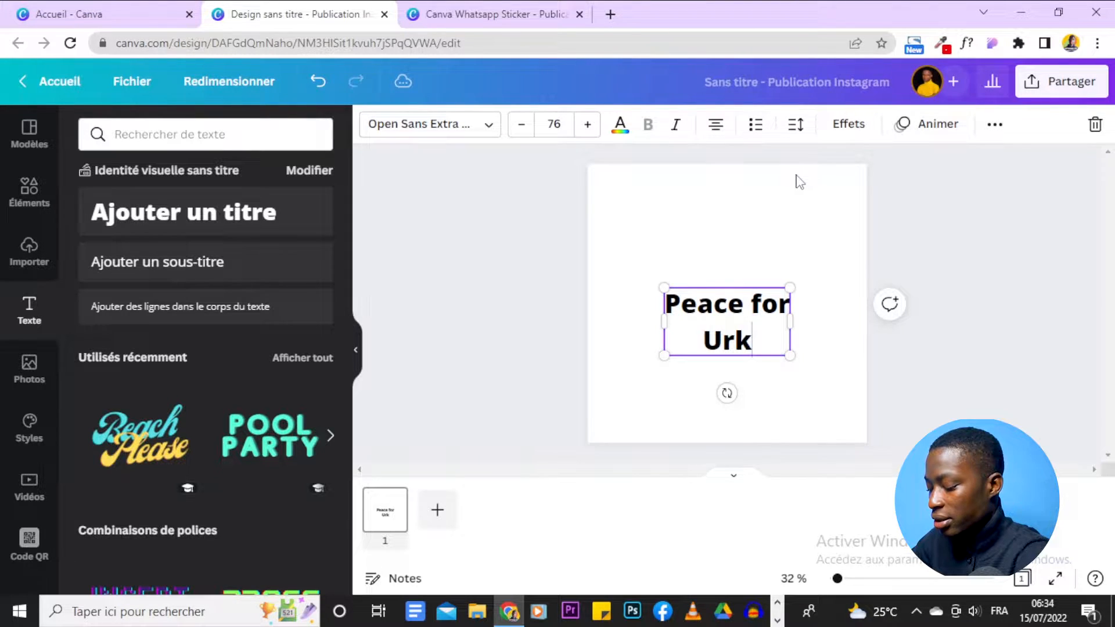
pyautogui.write('raine')
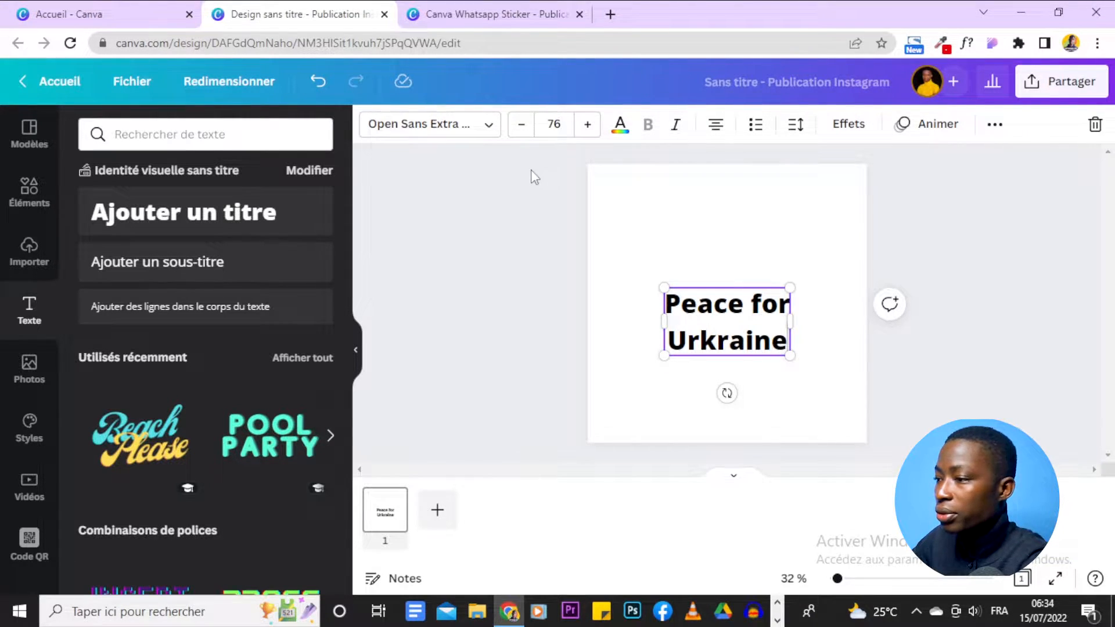
# Step: Centre the Peace for Urkraine text box horizontally on the page
pyautogui.click(532, 189)
pyautogui.moveTo(709, 312); pyautogui.dragTo(751, 304)
pyautogui.moveTo(766, 304); pyautogui.dragTo(759, 304)
pyautogui.click(940, 278)
pyautogui.click(764, 303)
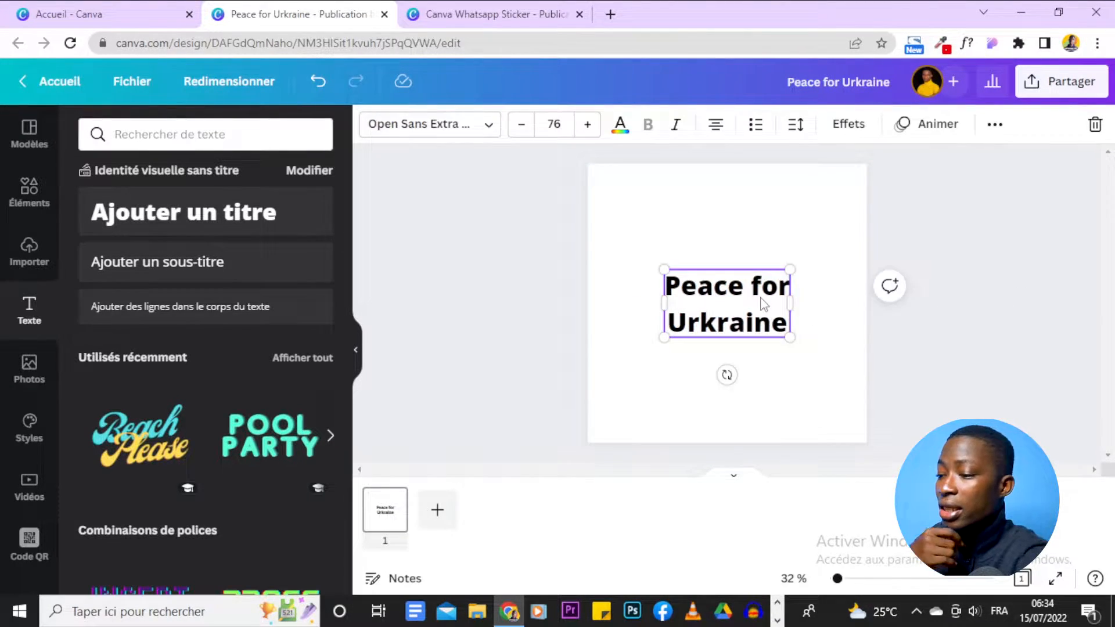
# Step: Change the Peace for Urkraine text's font to Ahsing from the recently used fonts
pyautogui.click(485, 130)
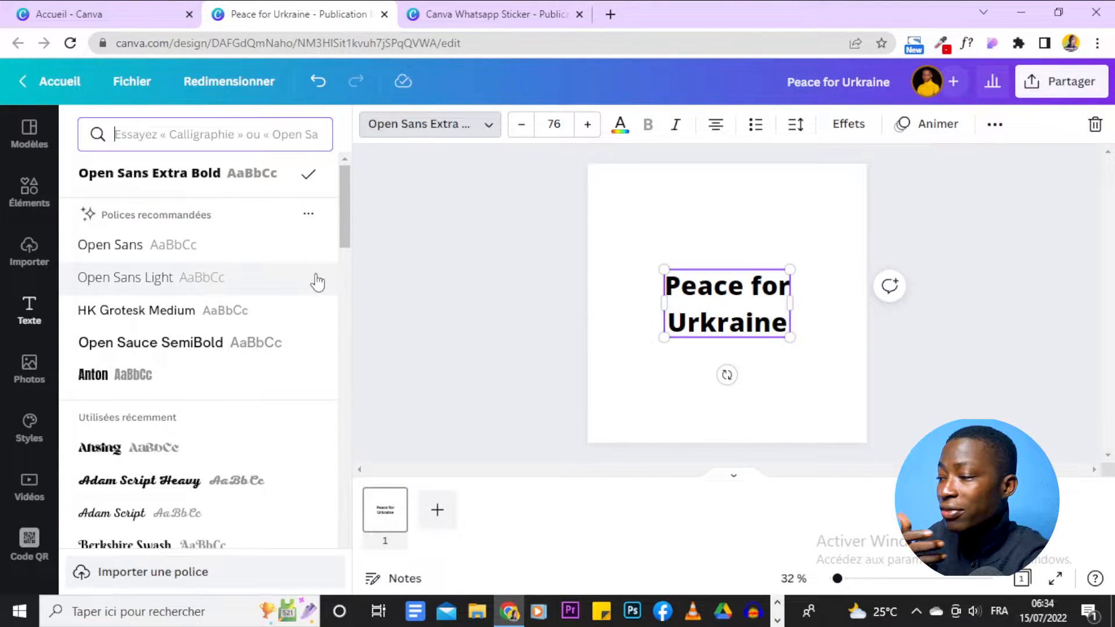
pyautogui.scroll(-2, 275, 290)
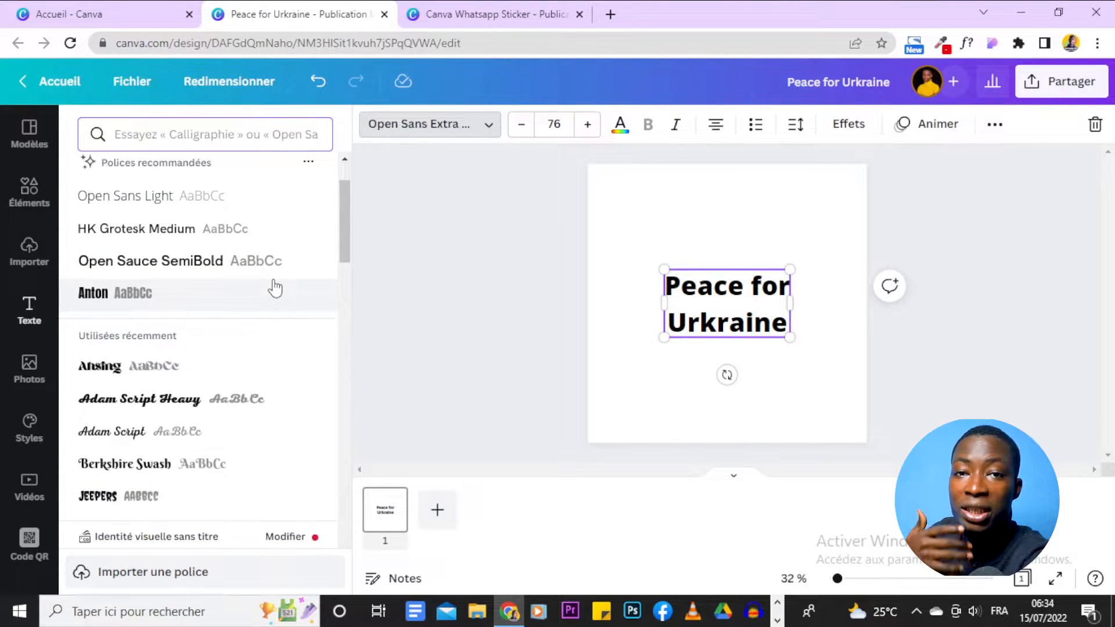
pyautogui.scroll(2, 274, 283)
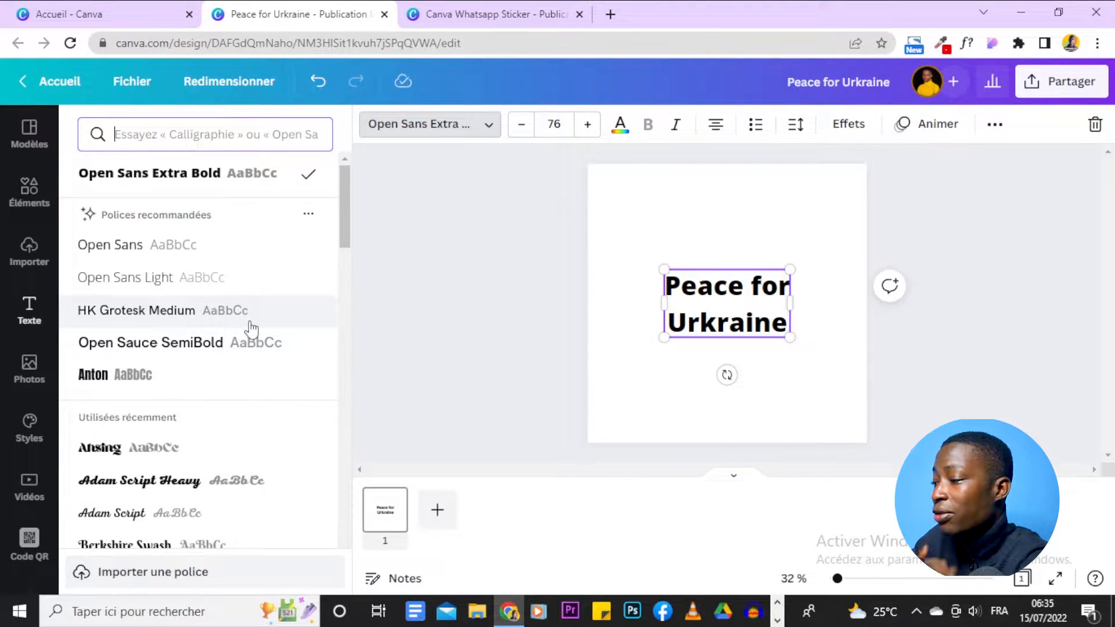
pyautogui.scroll(-4, 252, 330)
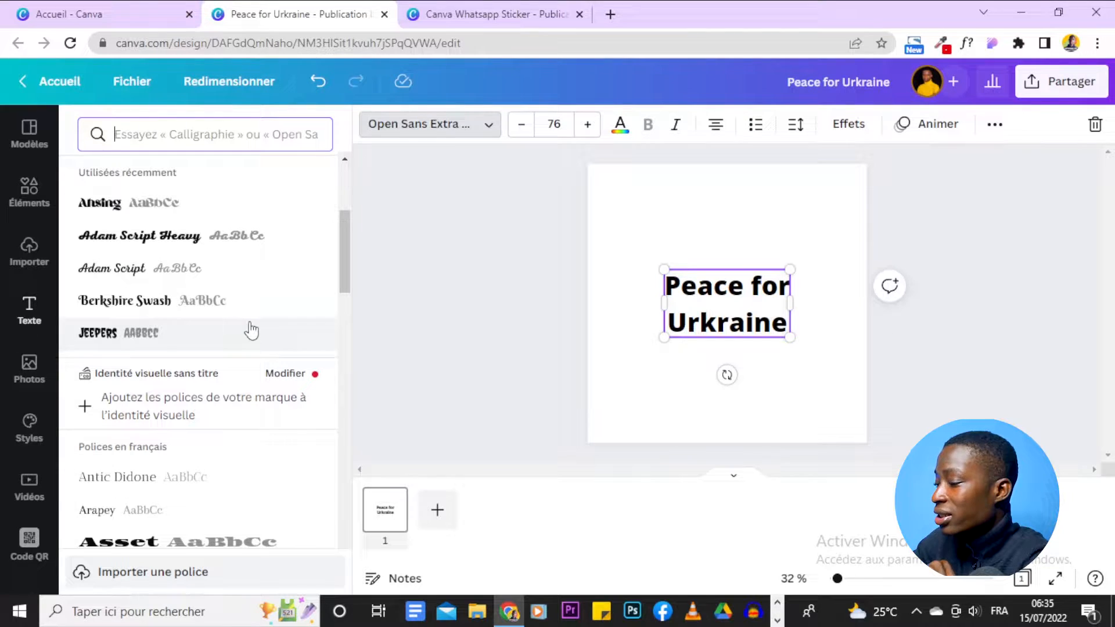
pyautogui.scroll(2, 215, 250)
pyautogui.click(480, 11)
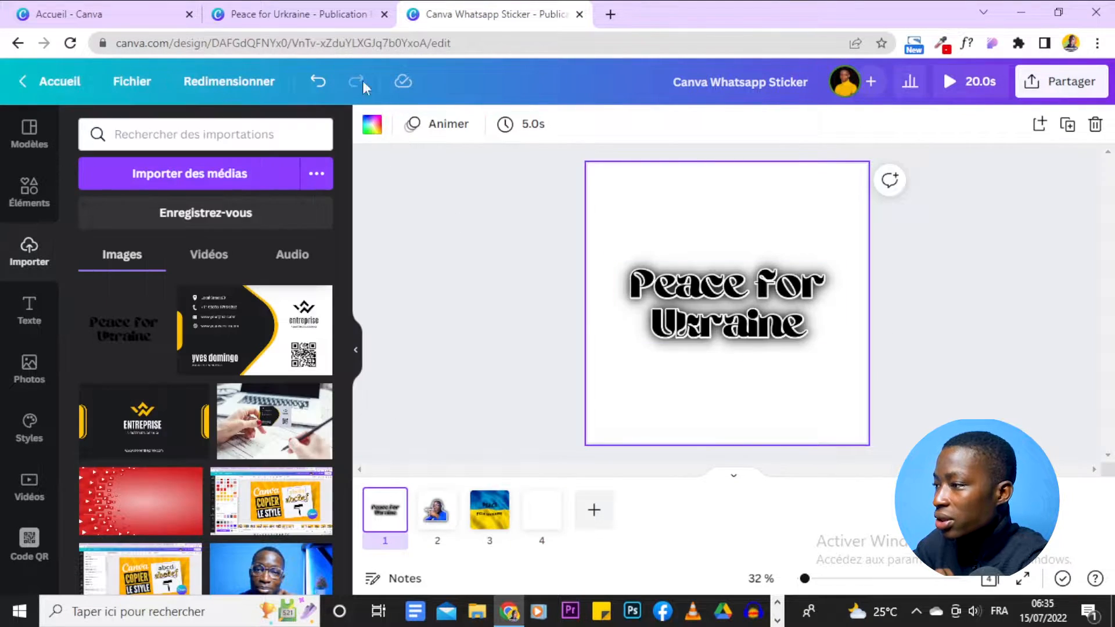
pyautogui.click(290, 14)
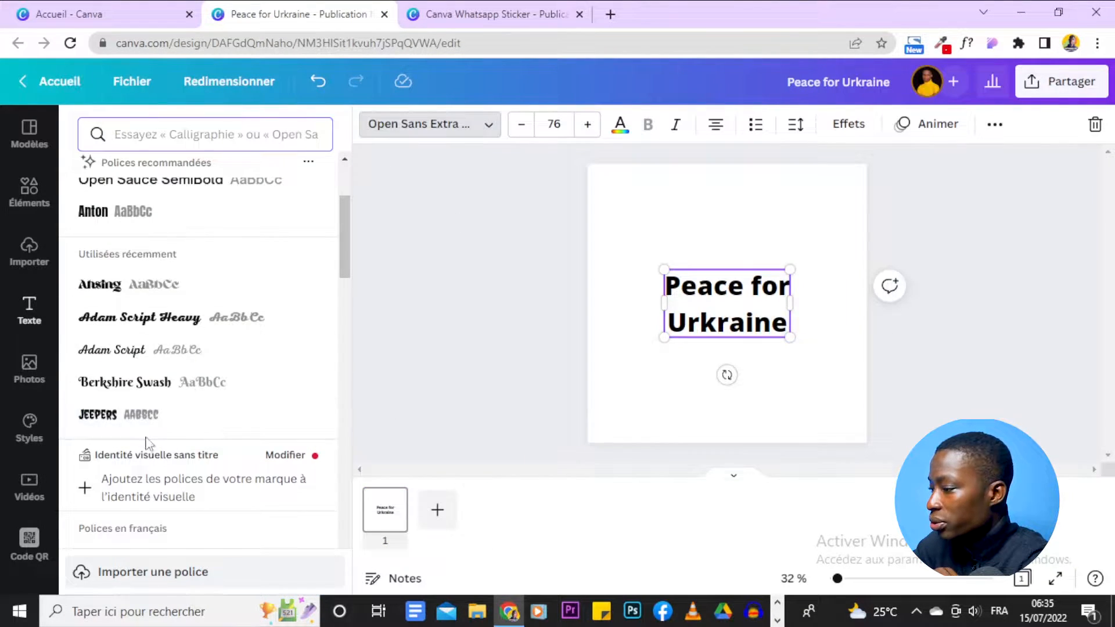
pyautogui.click(128, 292)
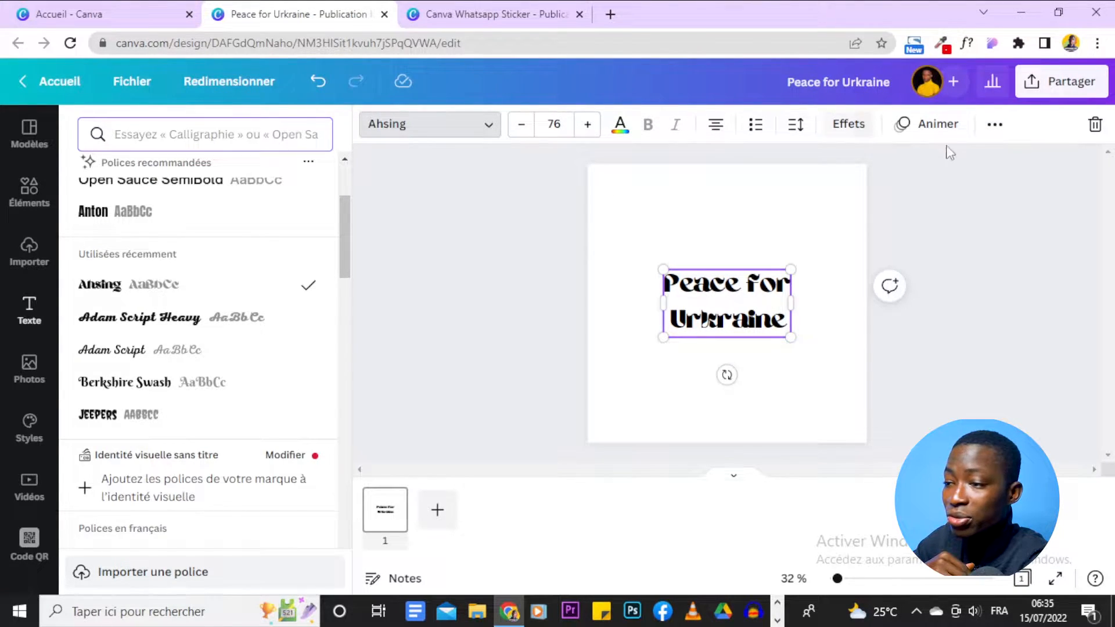
# Step: Enlarge the text to size 119 and recentre it on the page
pyautogui.click(756, 250)
pyautogui.click(756, 250)
pyautogui.click(710, 320)
pyautogui.moveTo(666, 342); pyautogui.dragTo(644, 406)
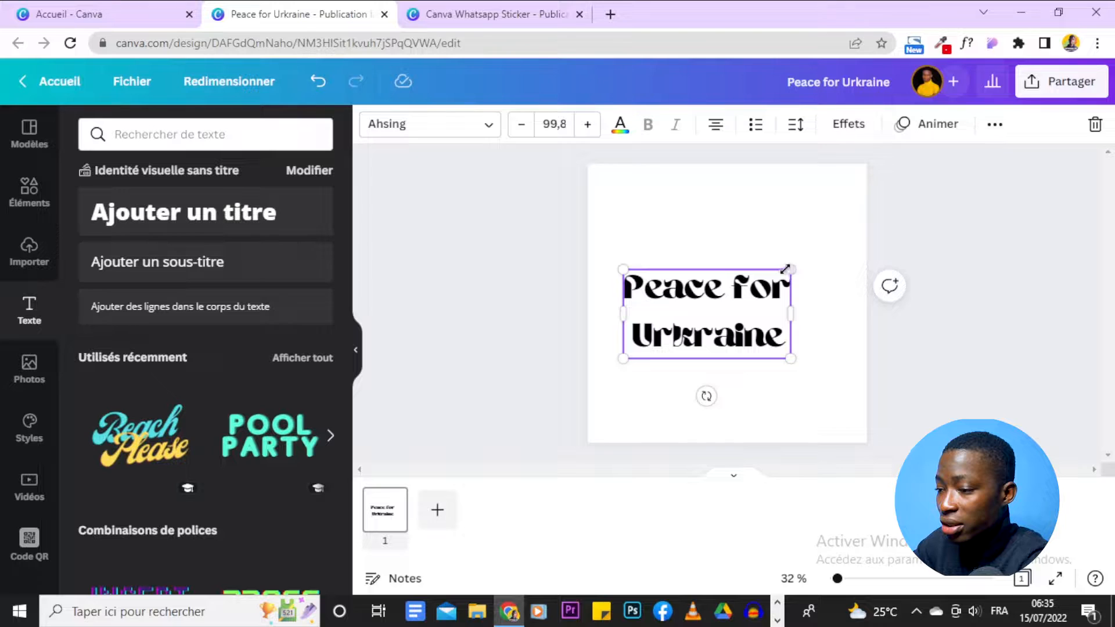
pyautogui.moveTo(800, 256); pyautogui.dragTo(823, 251)
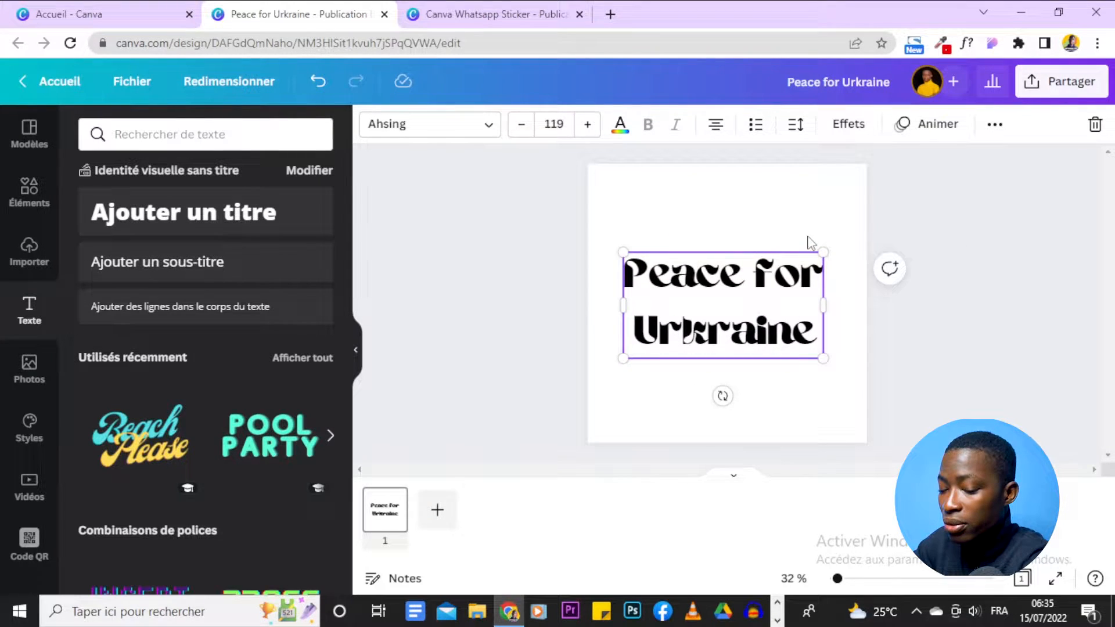
pyautogui.click(777, 229)
pyautogui.moveTo(764, 294); pyautogui.dragTo(767, 298)
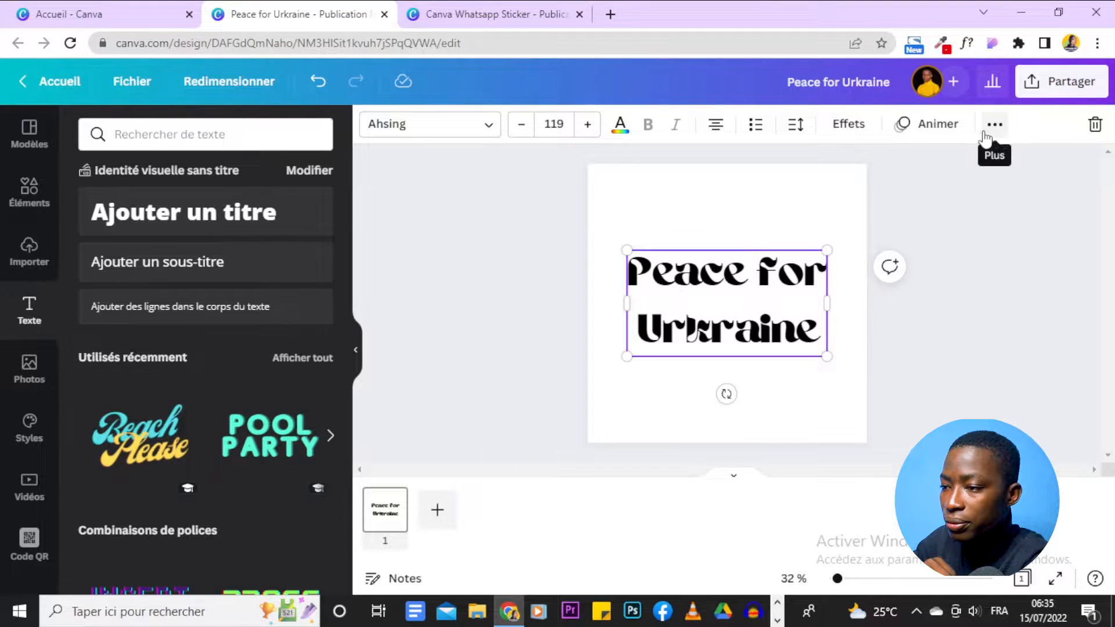
# Step: Tighten the line spacing to about 1.02 and nudge the text back to centre
pyautogui.click(795, 128)
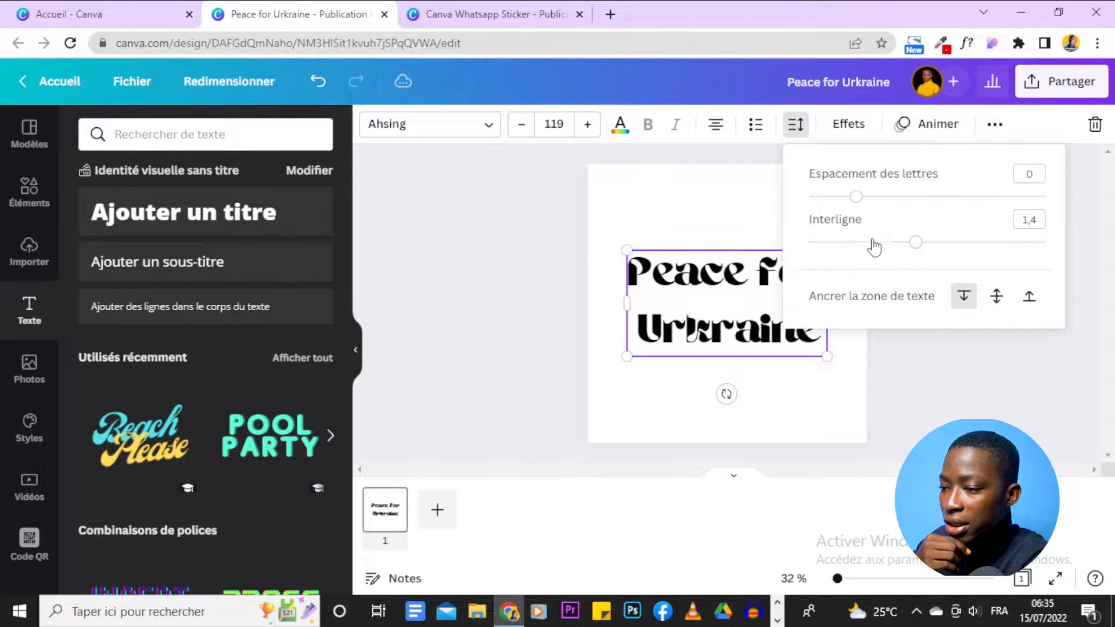
pyautogui.moveTo(916, 242); pyautogui.dragTo(873, 242)
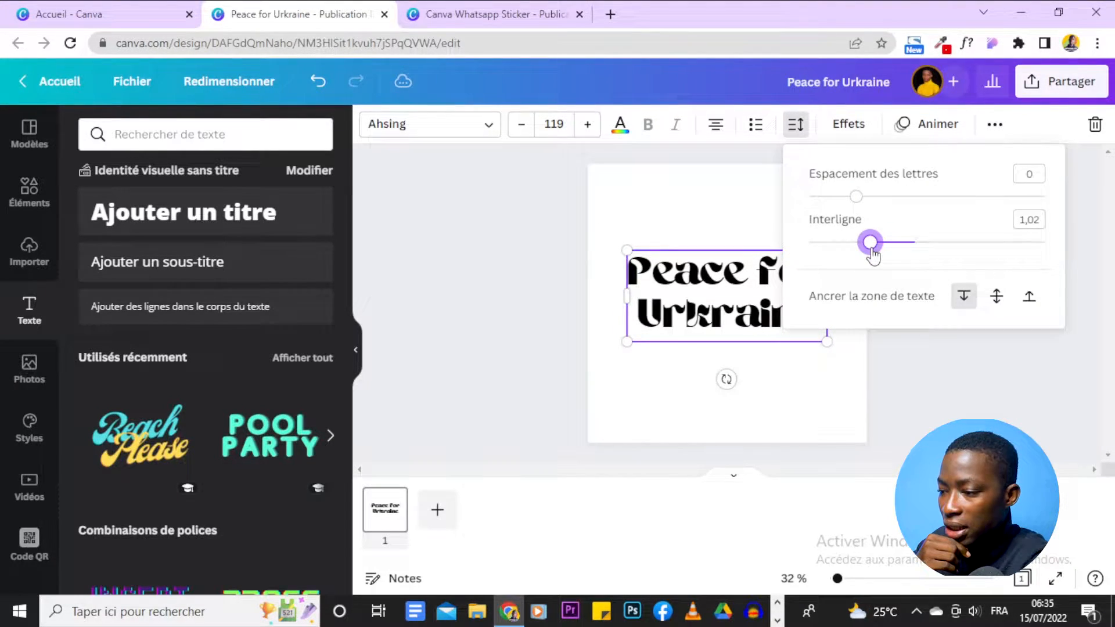
pyautogui.click(839, 400)
pyautogui.moveTo(768, 297); pyautogui.dragTo(768, 303)
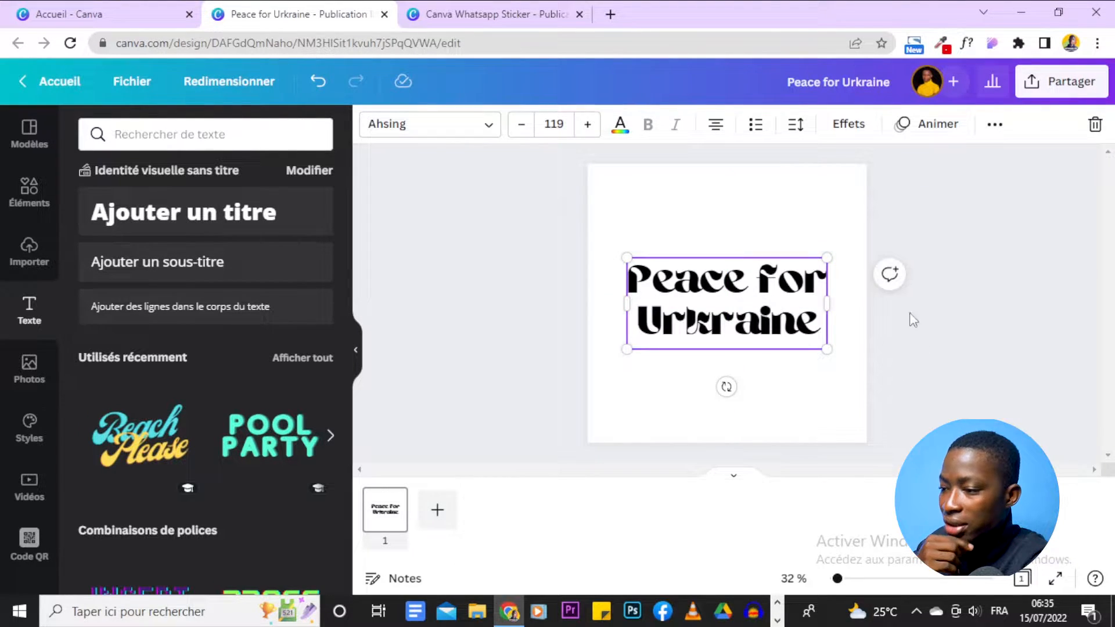
pyautogui.click(933, 311)
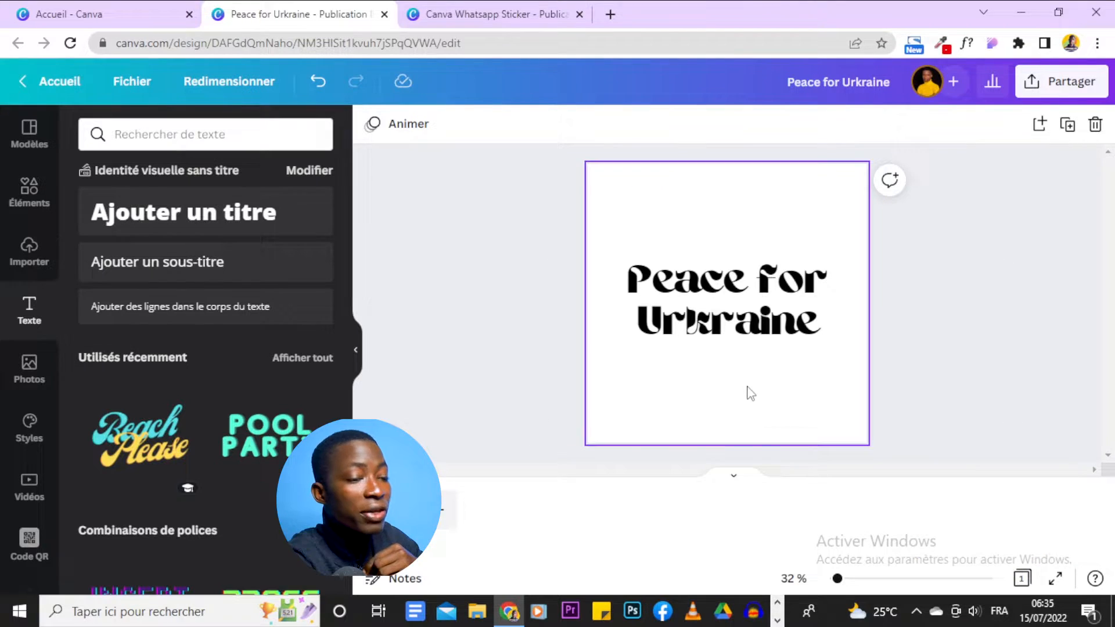
# Step: Set up a 1080 × 1080 PNG download with a transparent background
pyautogui.click(1047, 82)
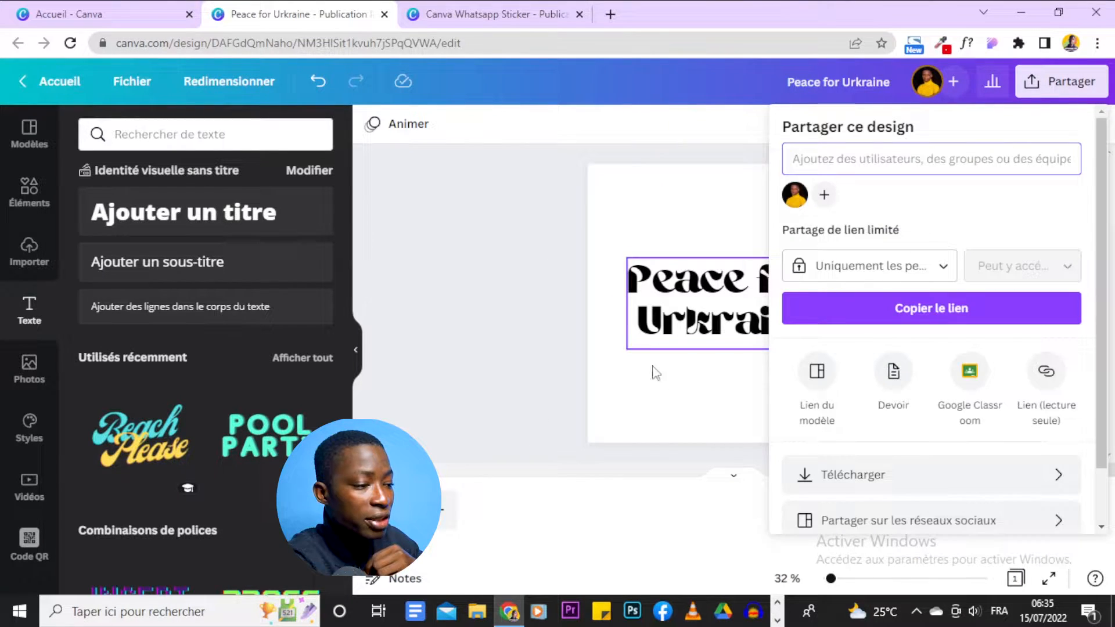
pyautogui.click(918, 476)
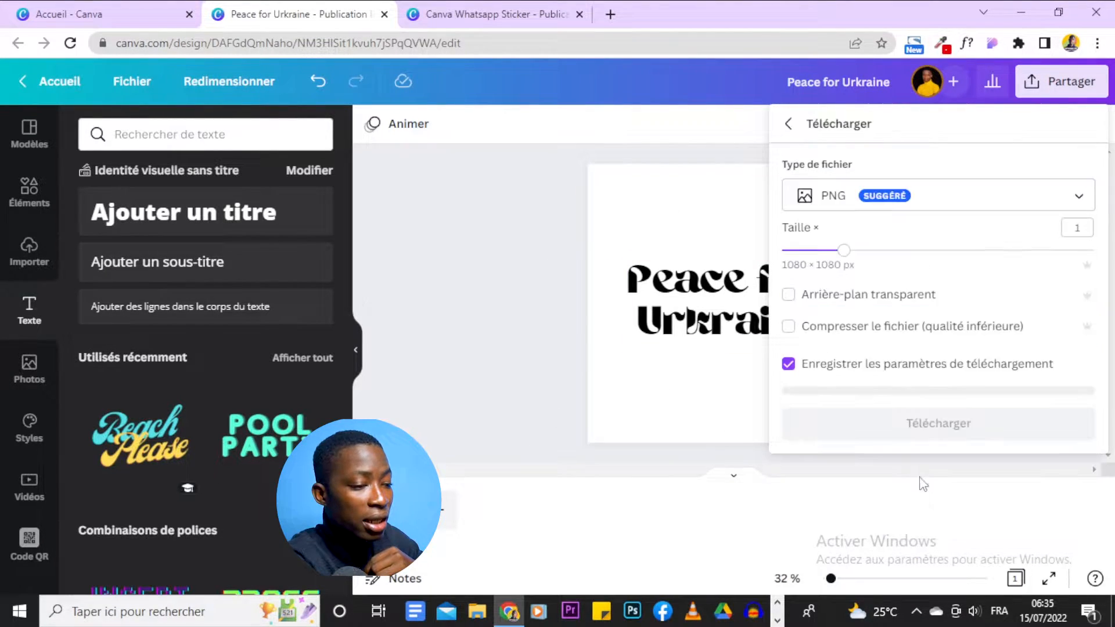
pyautogui.click(874, 302)
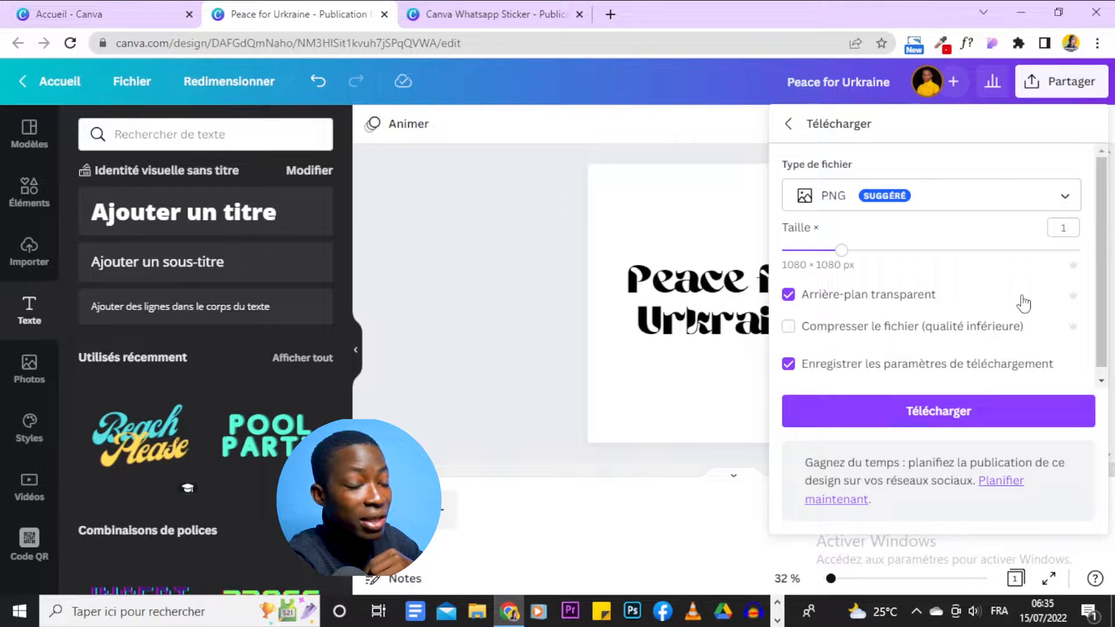